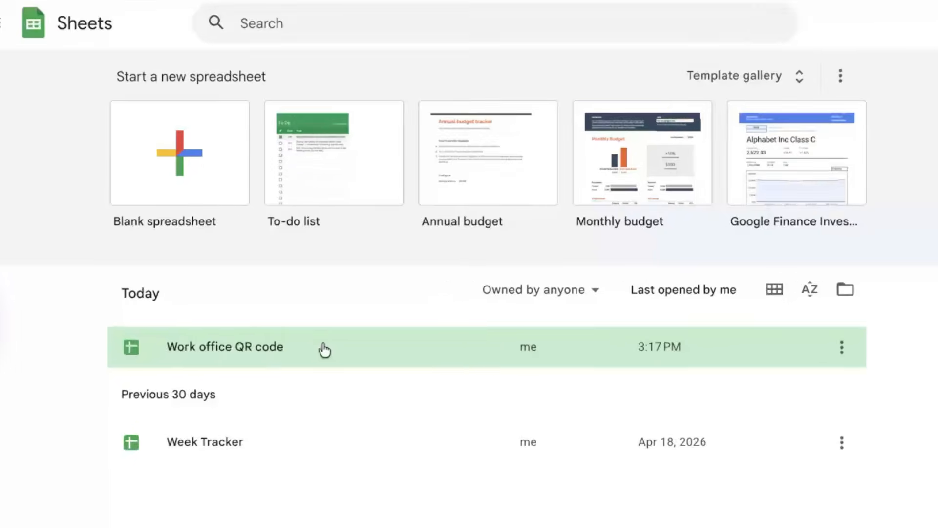
Step: Open the Work office QR code spreadsheet
click(350, 351)
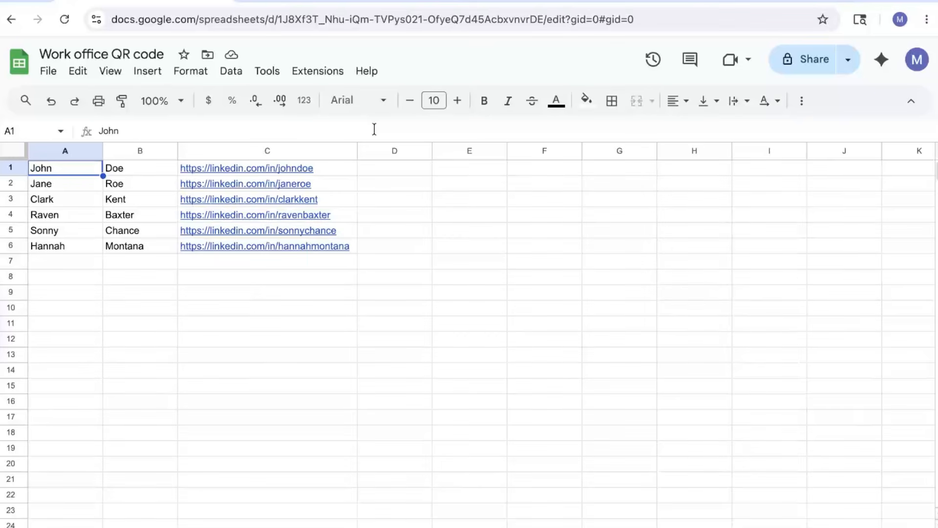
Step: Look up CrabQR: QR Code Generator in the Workspace Marketplace add-ons and view its listing
click(313, 71)
mouse_move(350, 104)
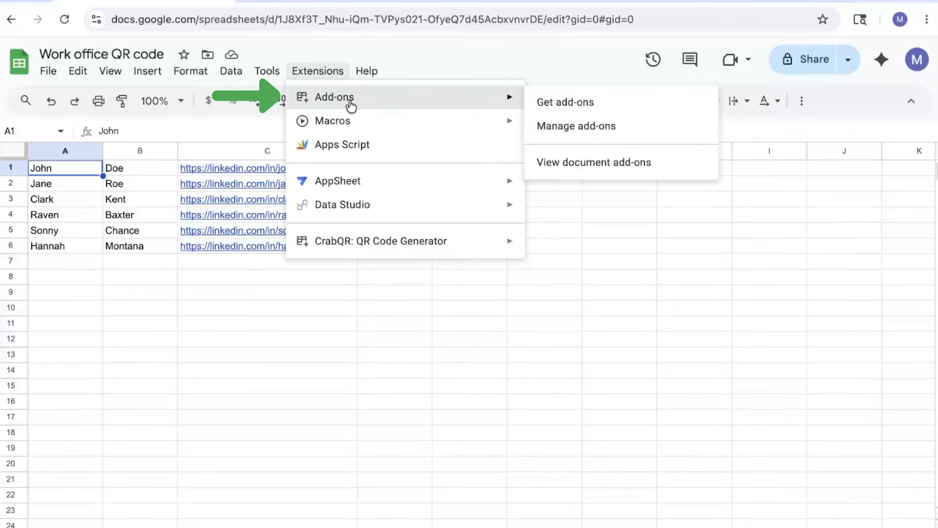
click(547, 109)
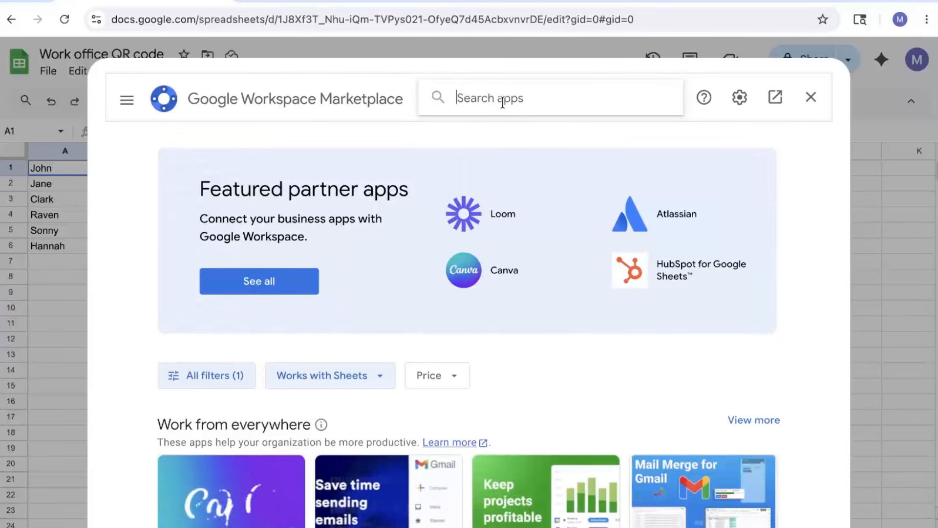
text(crabqr)
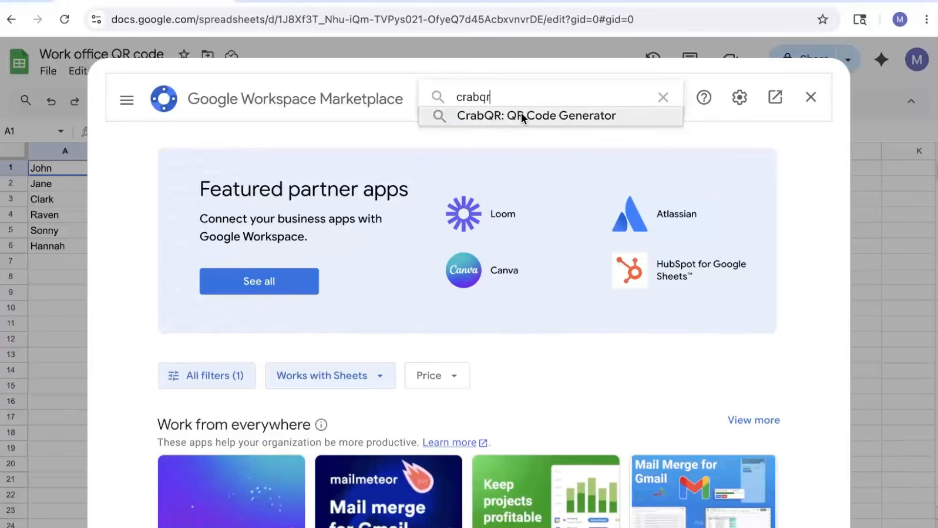
click(523, 116)
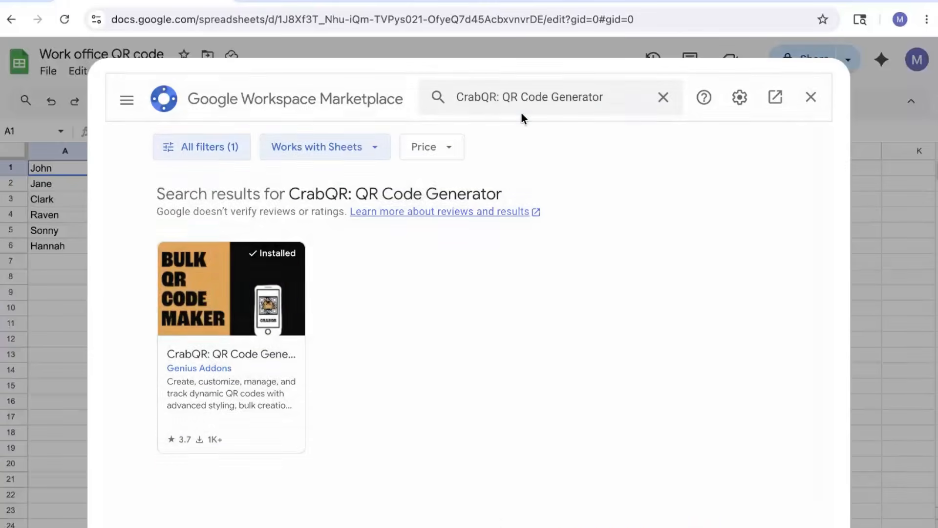
click(260, 360)
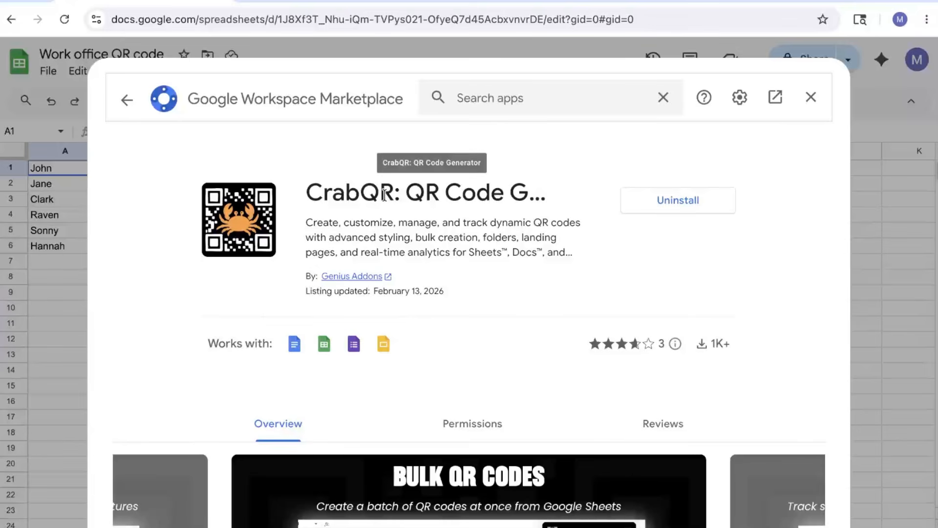
click(811, 96)
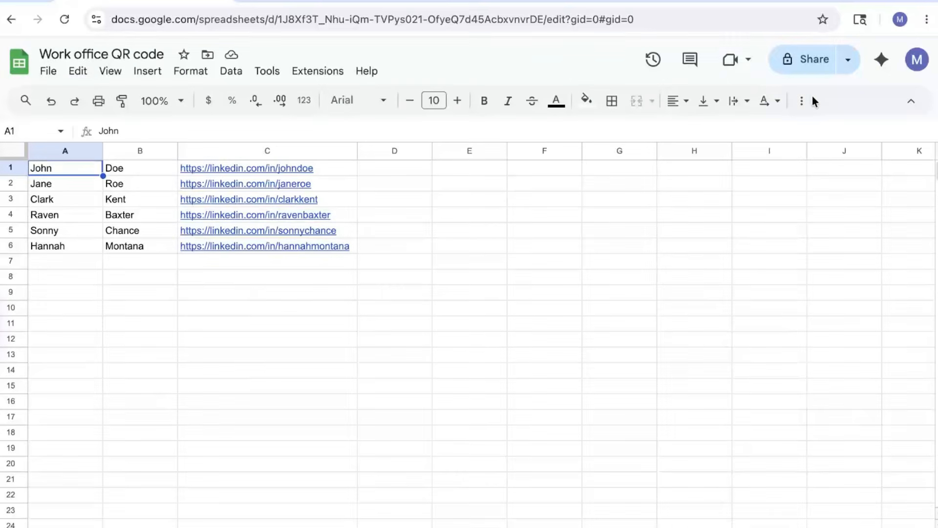
Step: Open the CrabQR: QR Code Generator add-on app in the sidebar
click(317, 73)
mouse_move(381, 243)
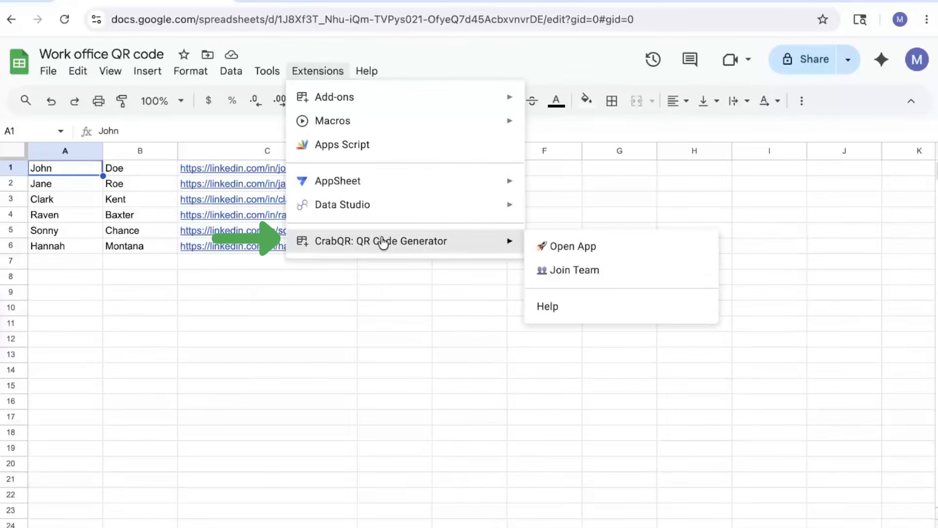
click(566, 246)
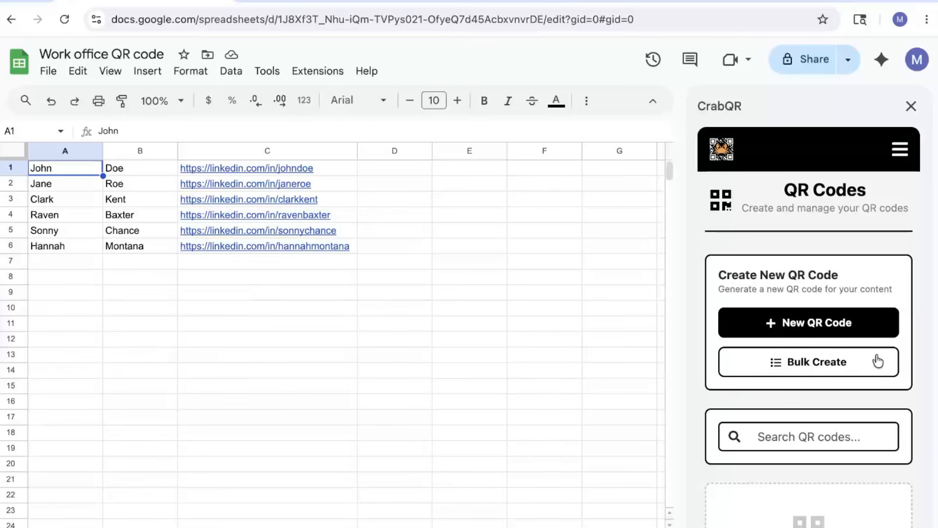
Step: Go to Styles and create a new QR code style named Work 2026
click(903, 151)
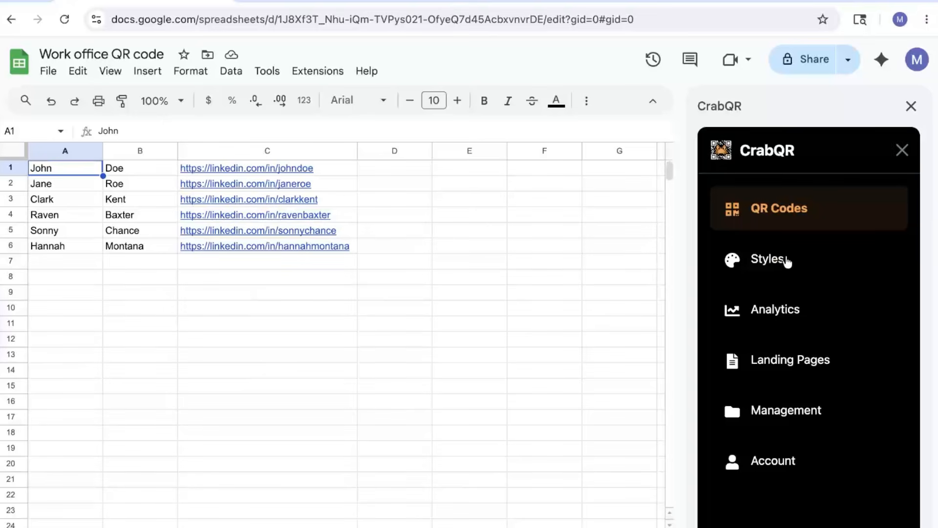
click(786, 261)
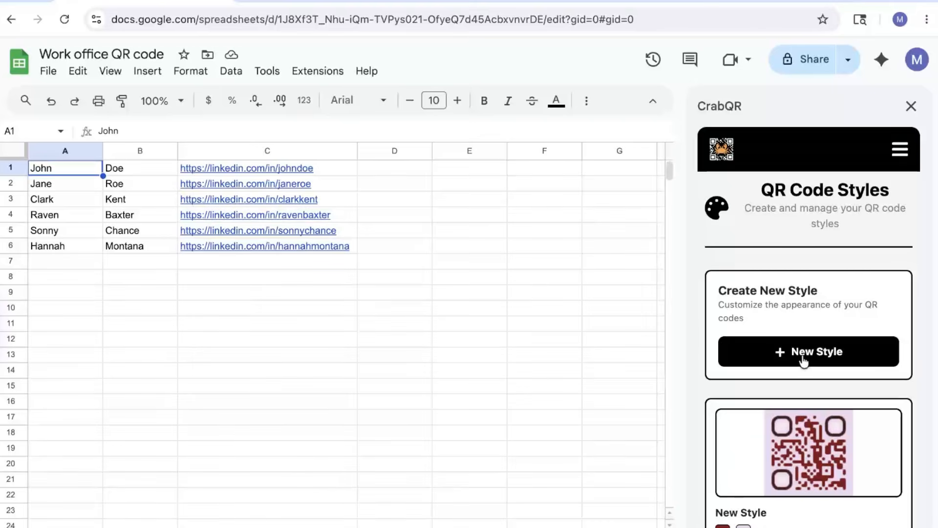
click(839, 356)
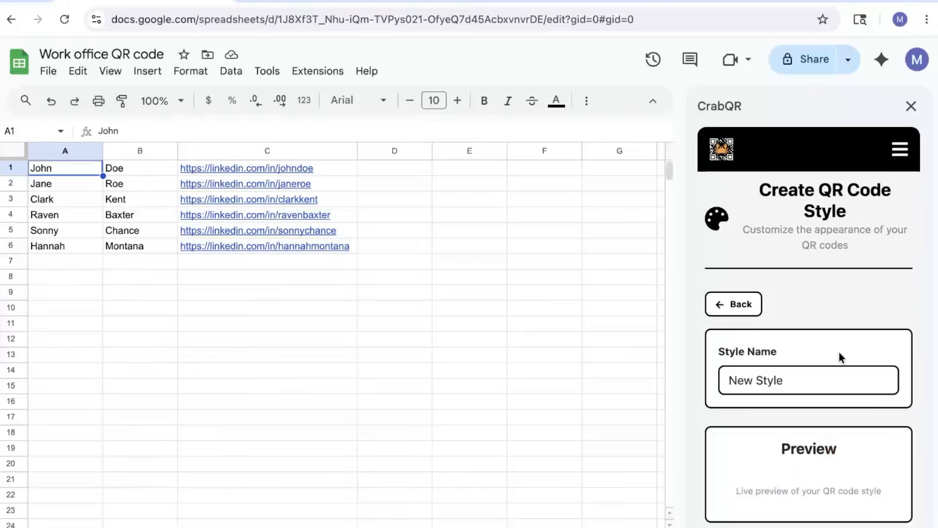
double_click(776, 380)
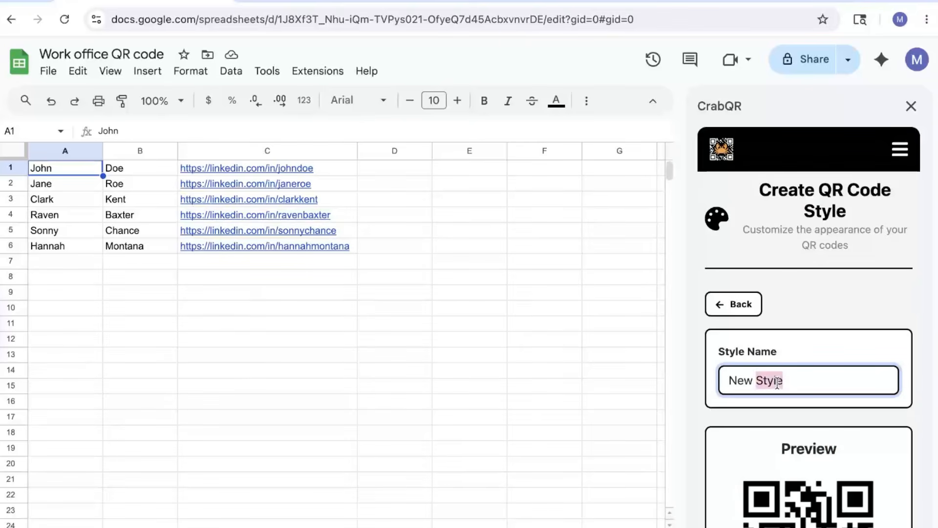
triple_click(777, 381)
text(Work 2026)
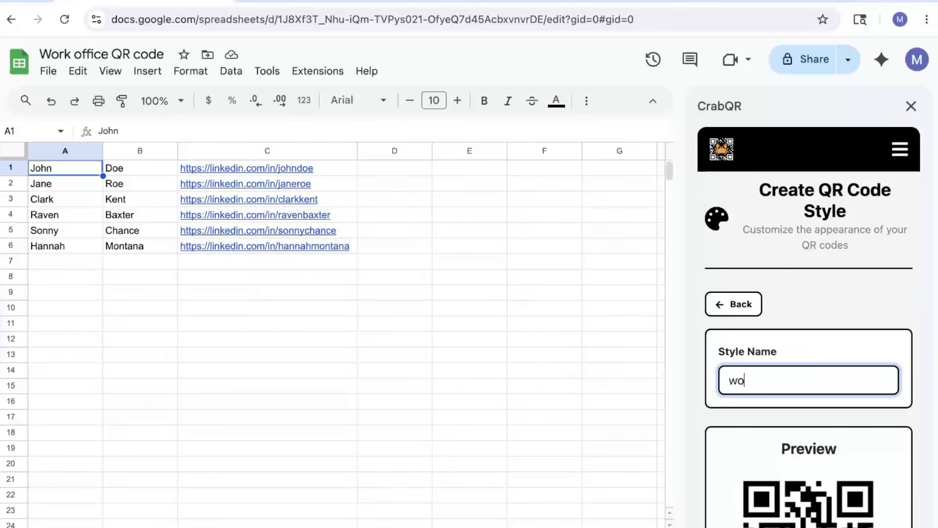
Step: Set the style's foreground color to #a52282
scroll(777, 381, down, 5)
scroll(739, 187, up, 1)
scroll(739, 187, down, 5)
scroll(808, 317, up, 4)
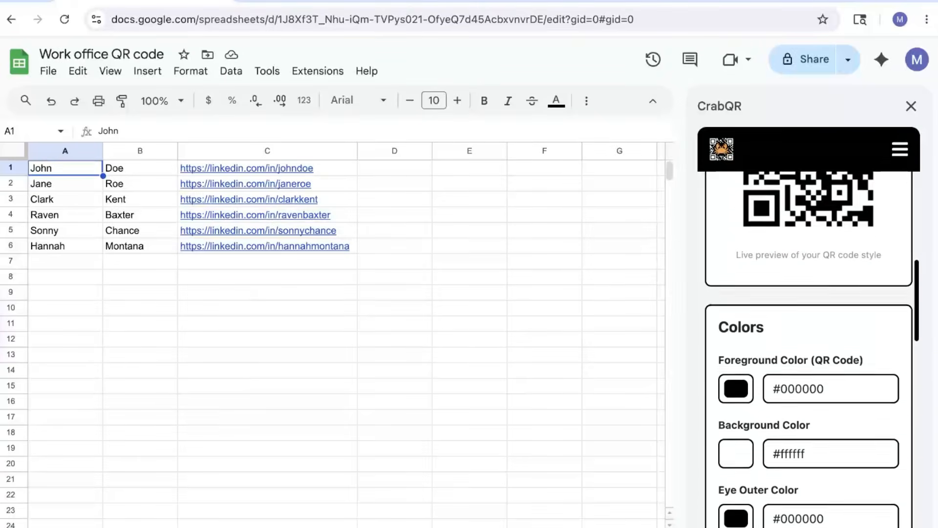
scroll(809, 318, down, 4)
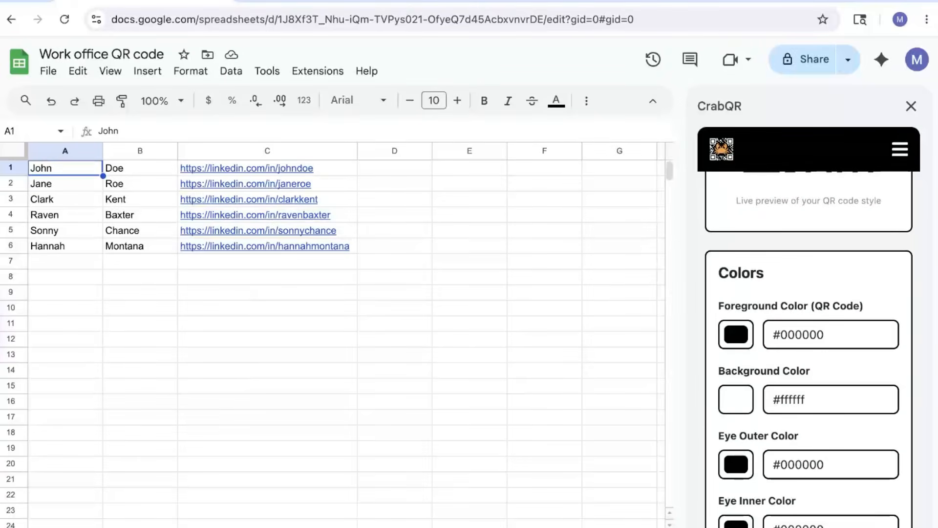
scroll(785, 448, down, 10)
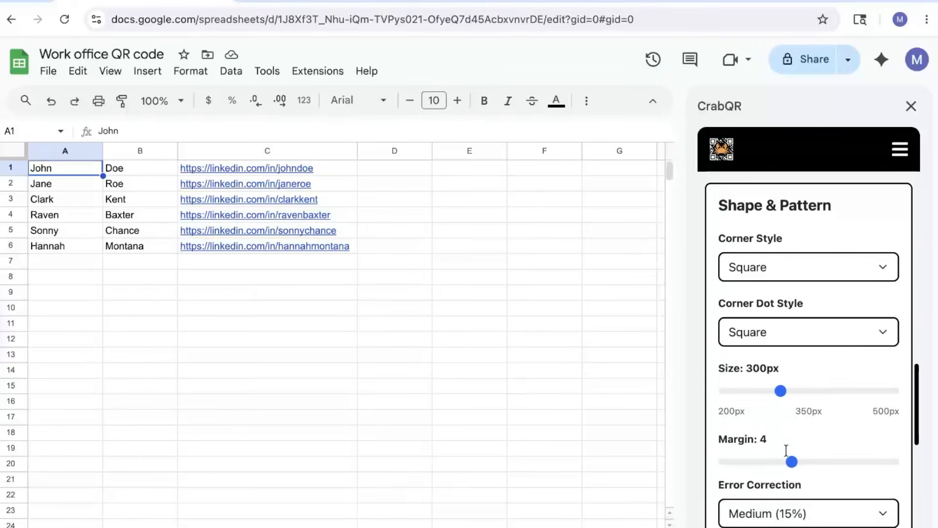
scroll(785, 449, down, 3)
scroll(786, 449, up, 10)
scroll(786, 450, down, 1)
click(737, 391)
click(795, 306)
click(856, 223)
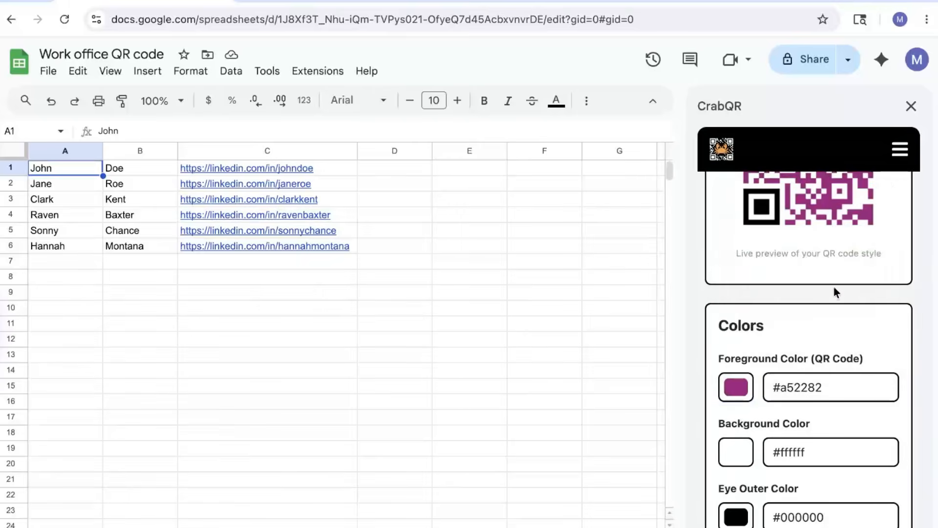
Step: Pick a light gray background color and a dark blue eye outer color for the style
click(736, 447)
click(722, 261)
scroll(743, 442, down, 1)
click(736, 454)
click(840, 375)
click(848, 304)
Step: Set the style's eye inner color to a gold tone
scroll(825, 392, up, 1)
scroll(825, 392, down, 1)
click(737, 431)
click(814, 349)
scroll(774, 323, up, 5)
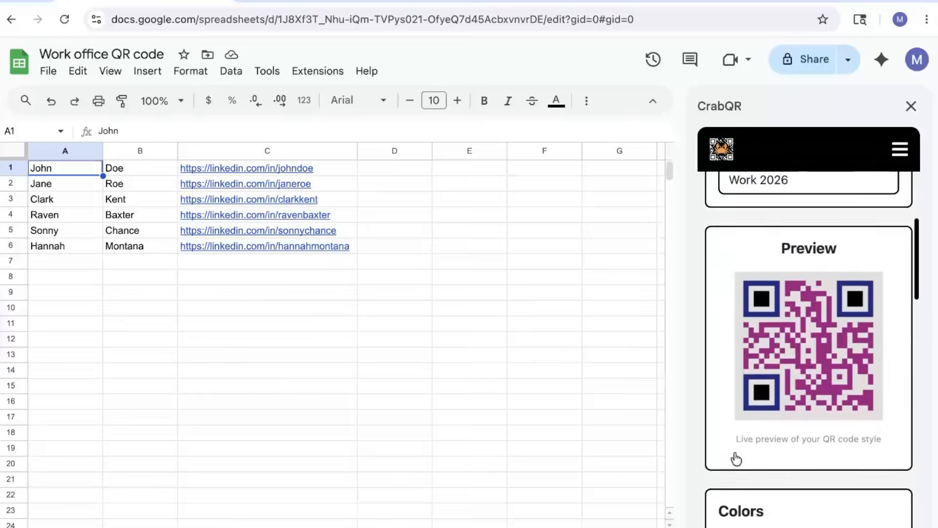
scroll(734, 458, down, 6)
click(736, 465)
click(871, 382)
click(845, 292)
Step: Turn on text on the QR code image and save the Work 2026 style
scroll(824, 351, up, 5)
scroll(824, 351, down, 10)
click(806, 340)
click(804, 357)
scroll(797, 424, down, 6)
scroll(797, 439, down, 10)
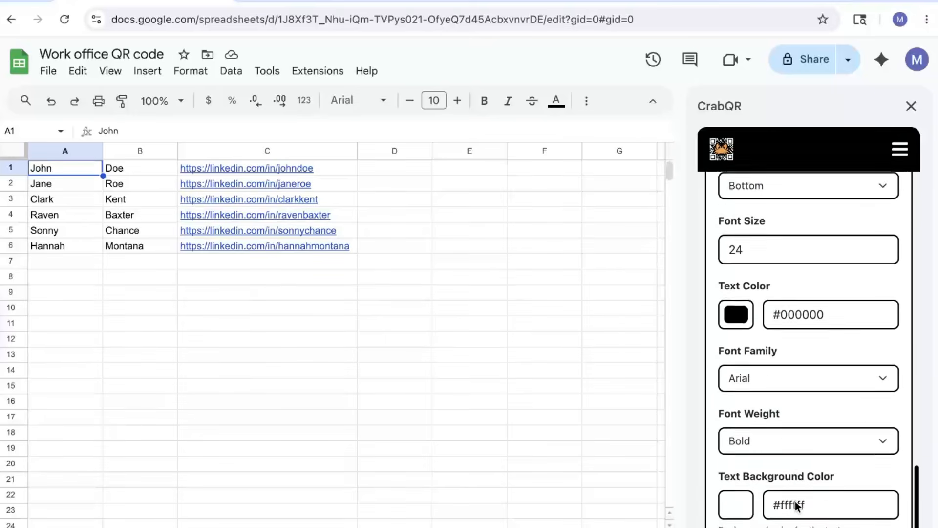
scroll(798, 503, up, 4)
scroll(799, 469, down, 4)
scroll(801, 440, up, 10)
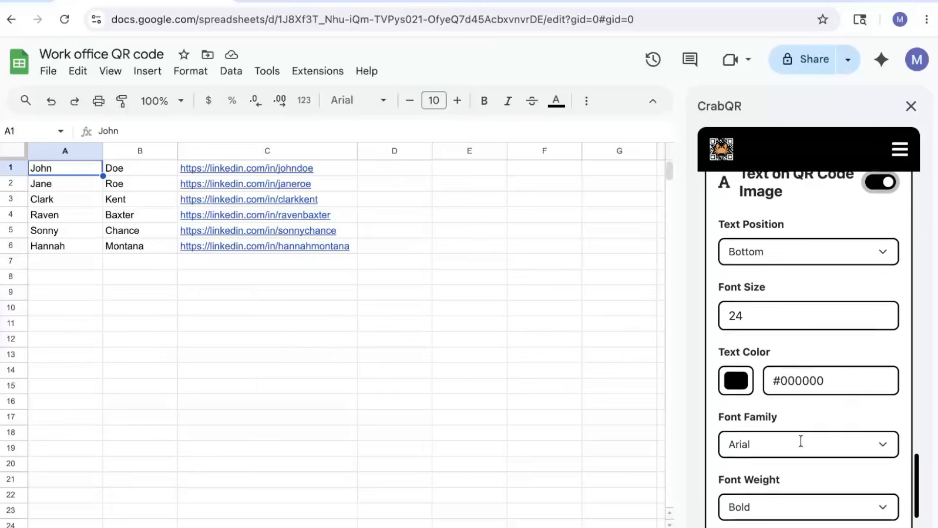
scroll(812, 388, down, 10)
click(821, 520)
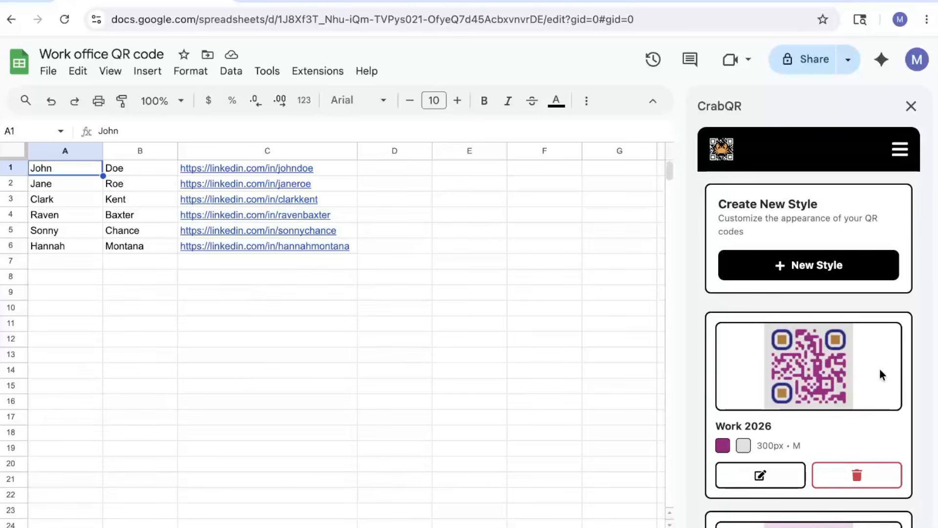
Step: In Management, create a teal folder named Important docs
click(902, 156)
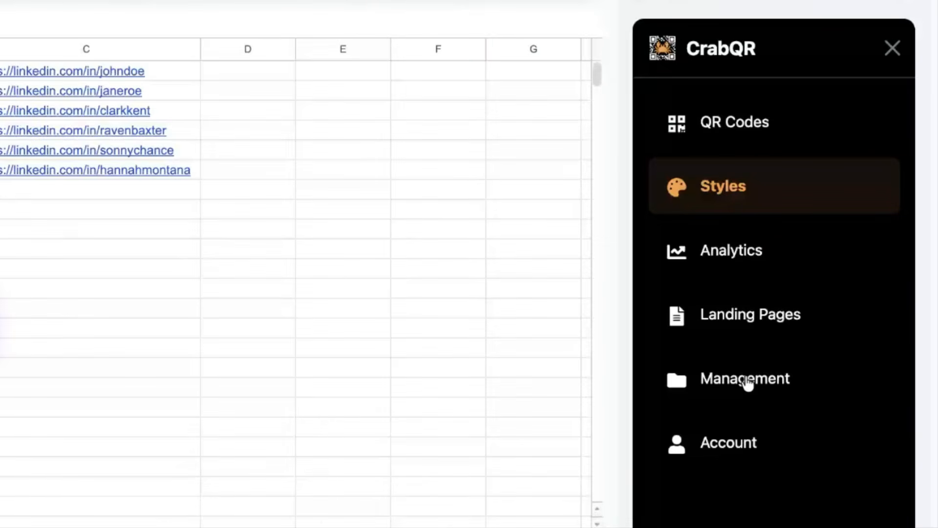
click(746, 384)
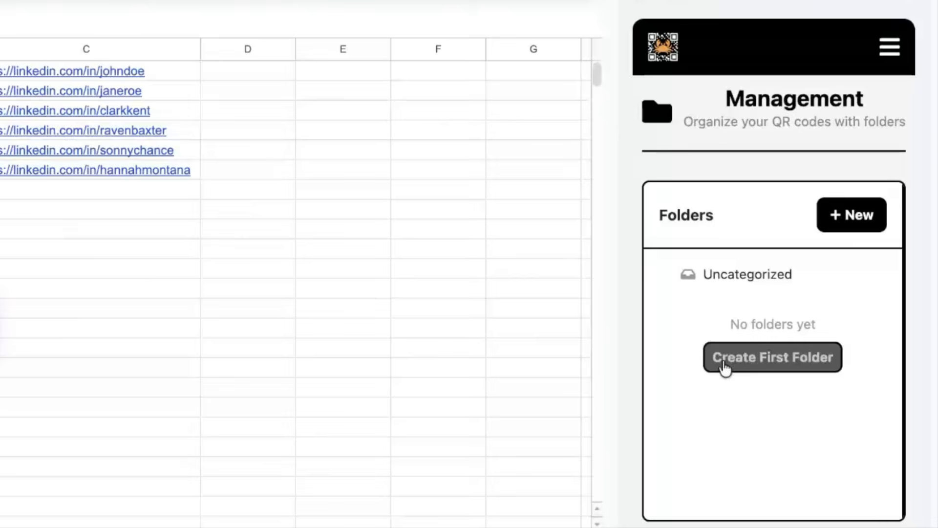
click(778, 364)
click(777, 318)
text(Important docs)
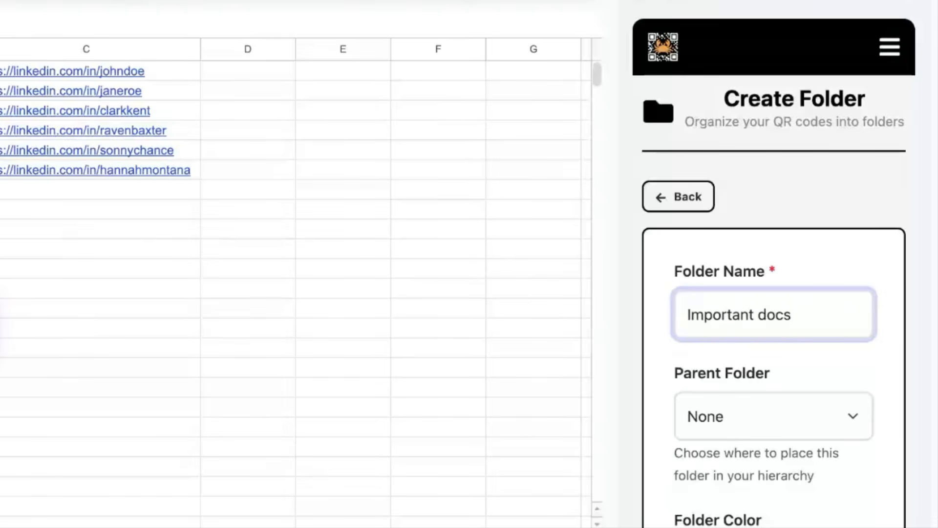
scroll(746, 388, down, 8)
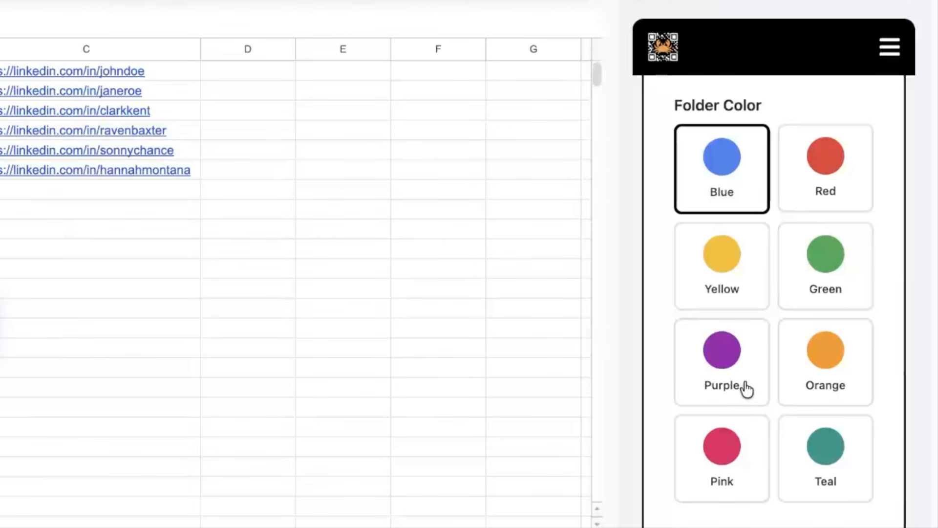
scroll(819, 389, down, 2)
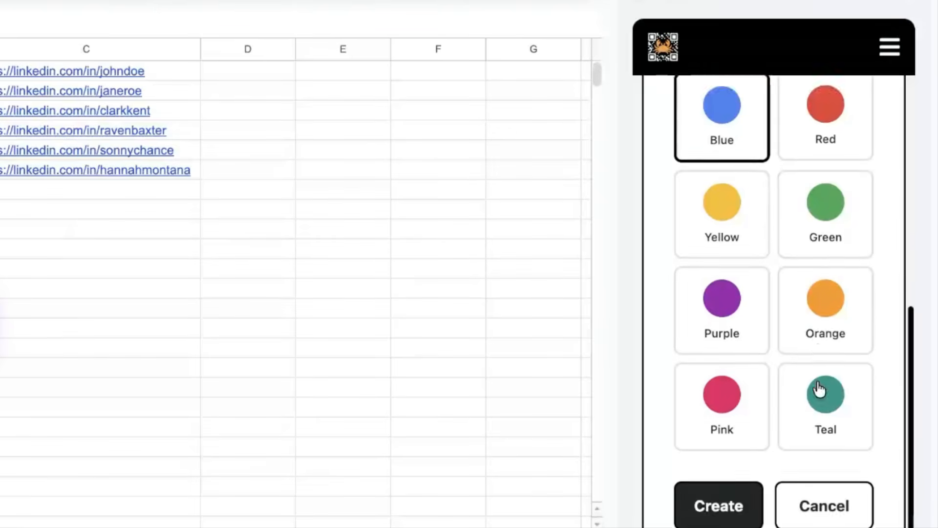
click(823, 389)
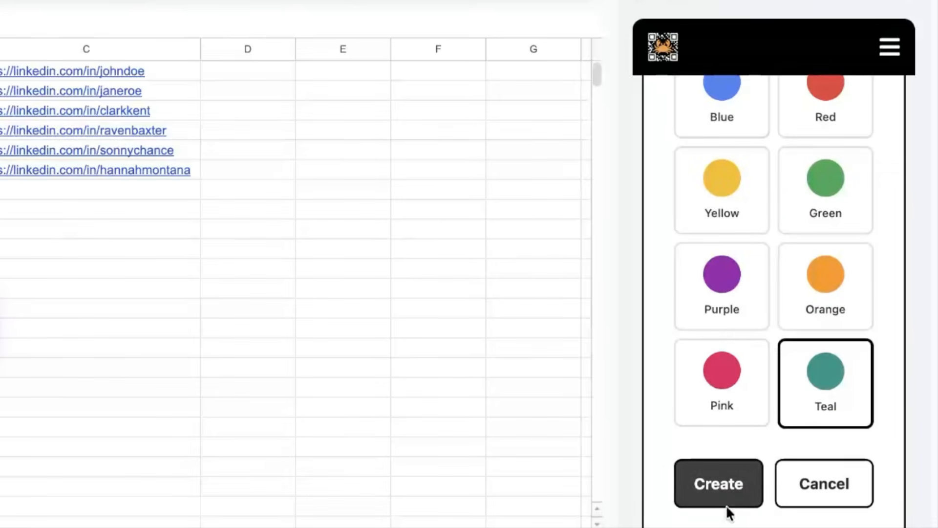
click(734, 493)
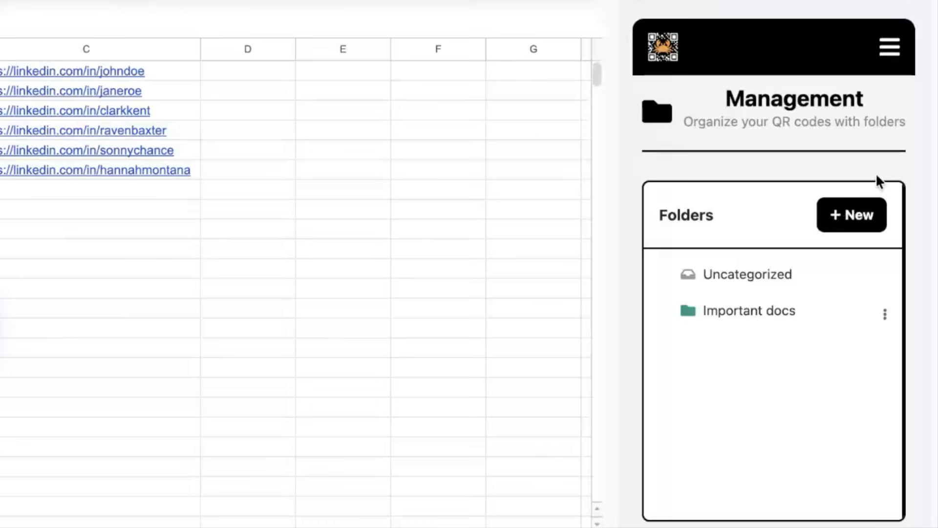
Step: Go to QR Codes and start a Bulk Create
click(891, 41)
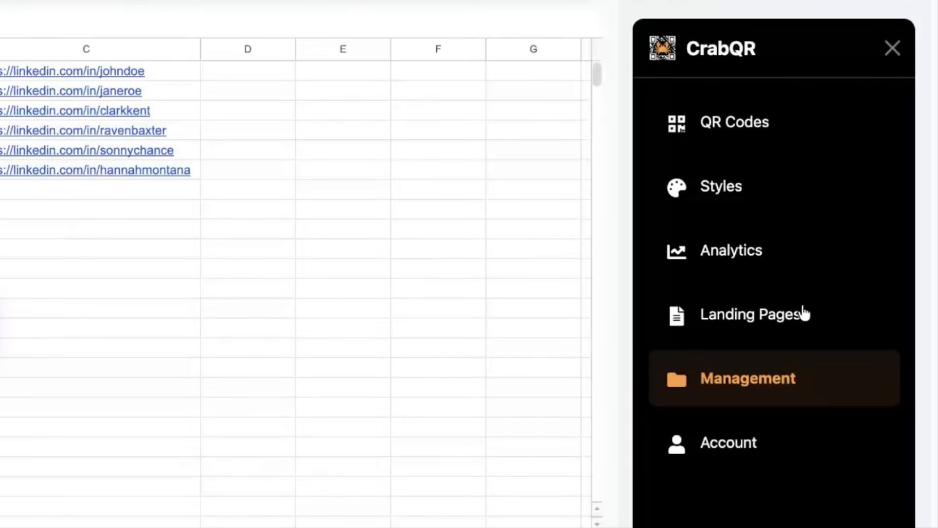
click(731, 136)
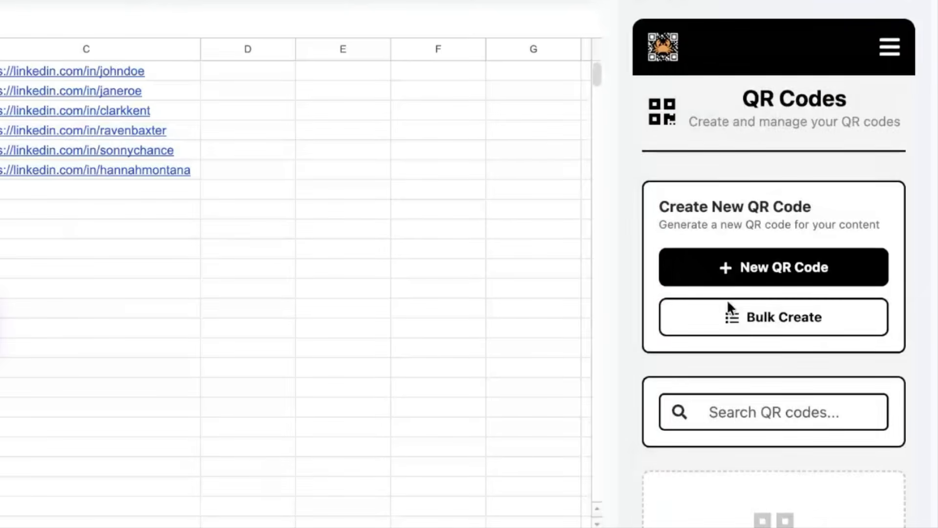
click(781, 317)
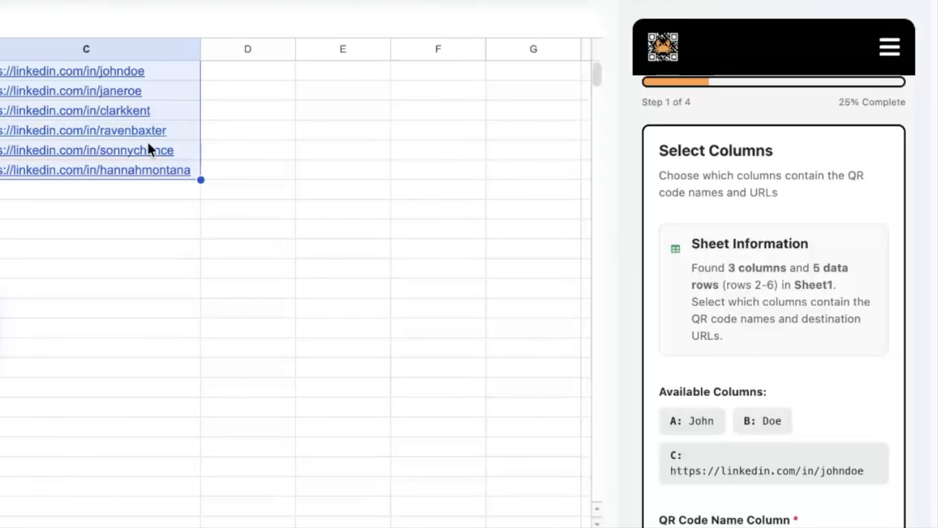
Step: In the bulk-create wizard, map column A as the QR code names and column C as the destination URLs, then continue
mouse_move(98, 128)
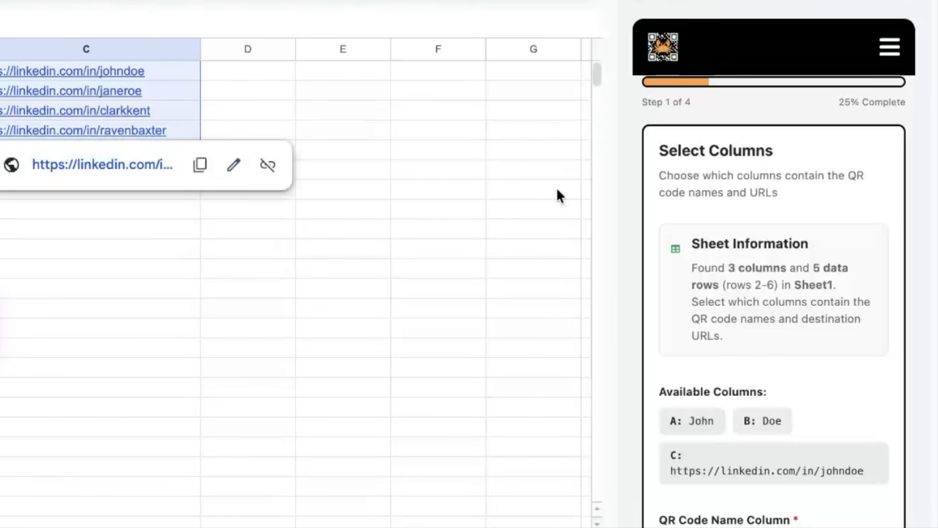
scroll(848, 322, down, 5)
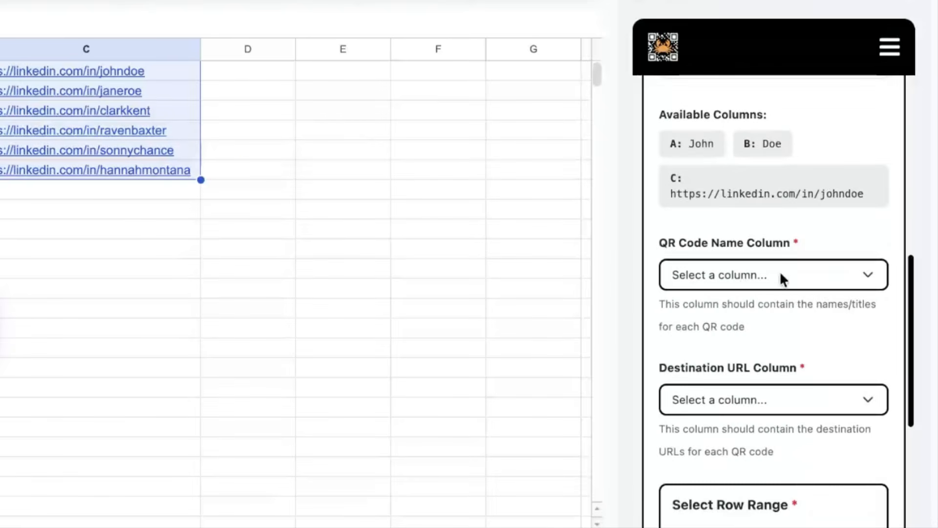
click(778, 277)
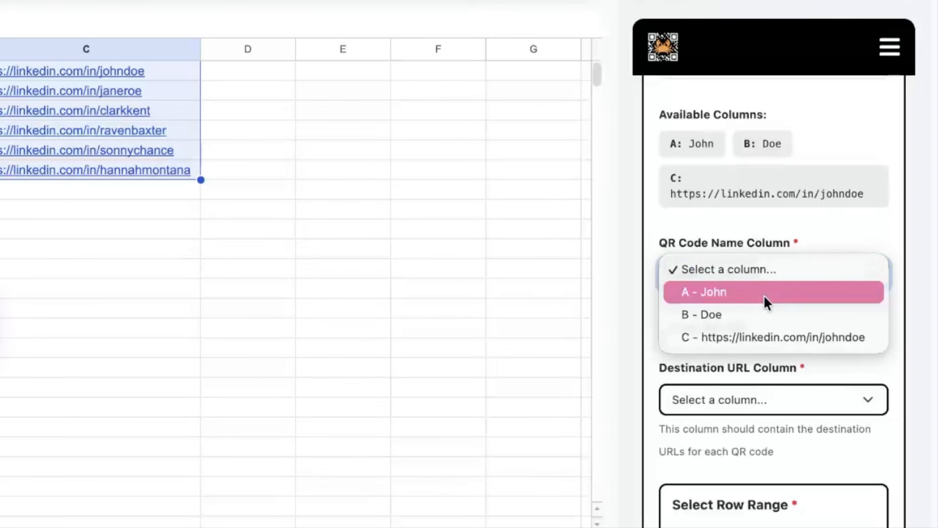
click(765, 297)
scroll(755, 376, down, 3)
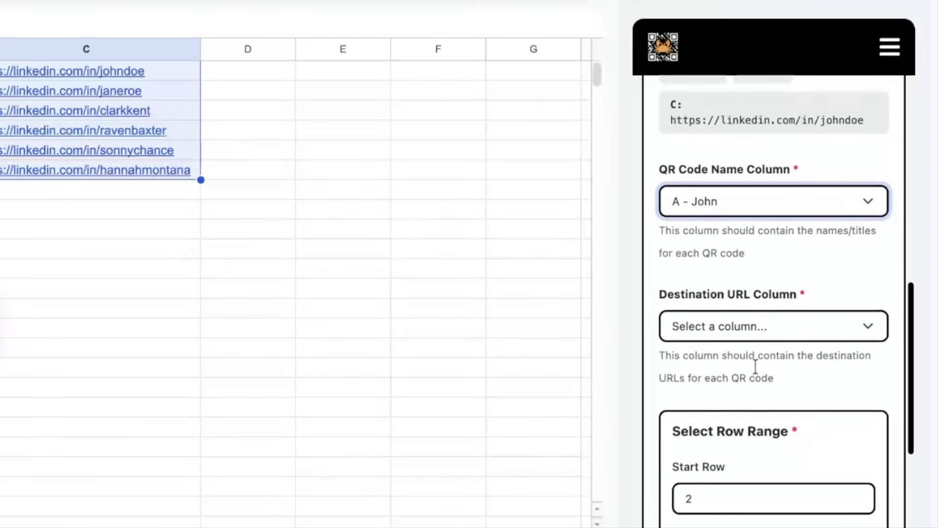
click(760, 322)
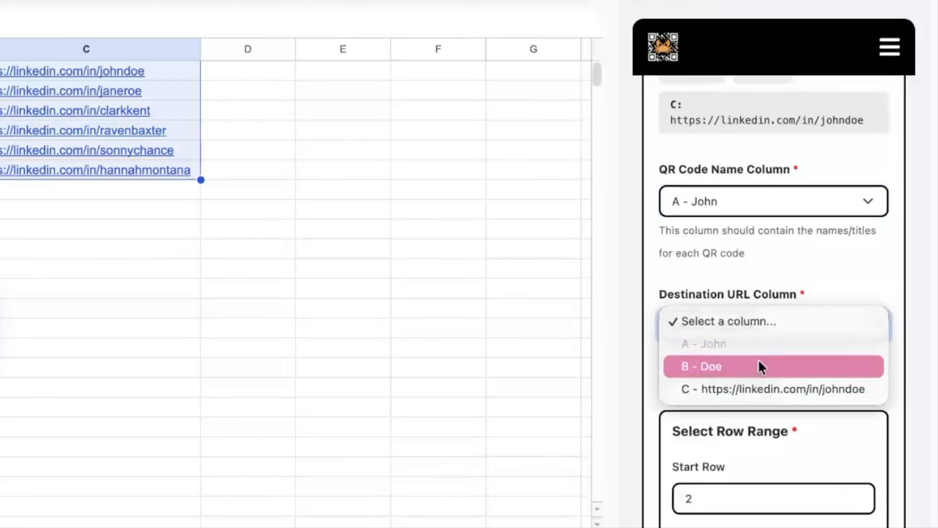
click(755, 392)
scroll(758, 342, down, 8)
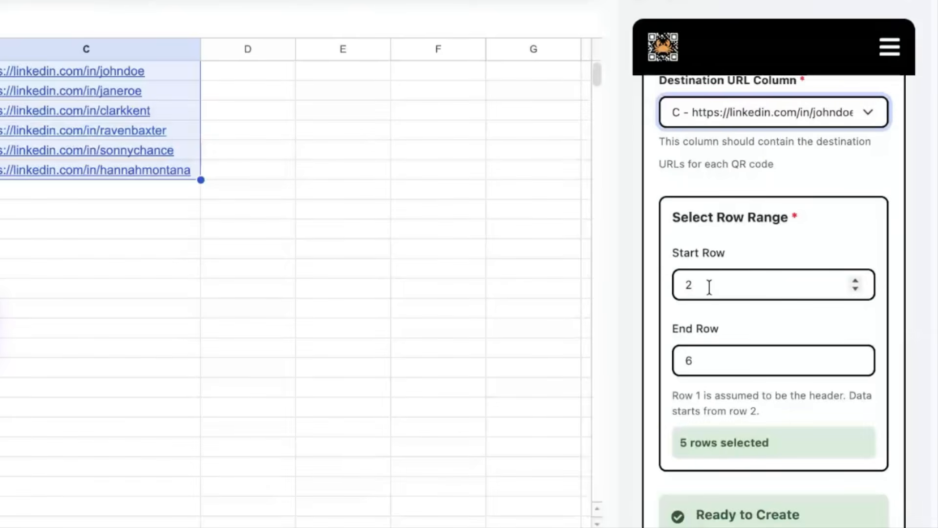
scroll(769, 342, down, 2)
scroll(777, 315, down, 5)
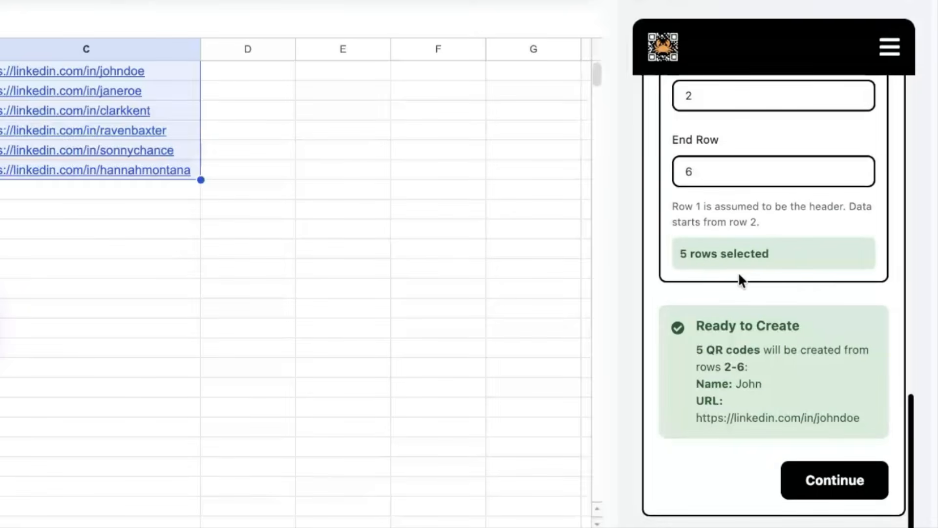
click(847, 482)
Step: Enable PIN protection for all the QR codes and enter a 4-digit PIN
scroll(816, 339, up, 8)
scroll(817, 339, up, 5)
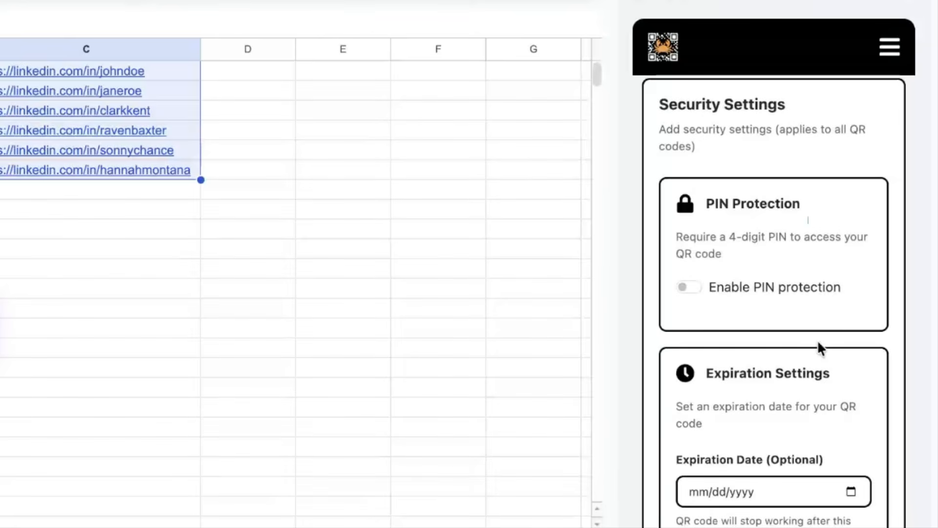
scroll(818, 346, down, 3)
scroll(818, 342, down, 1)
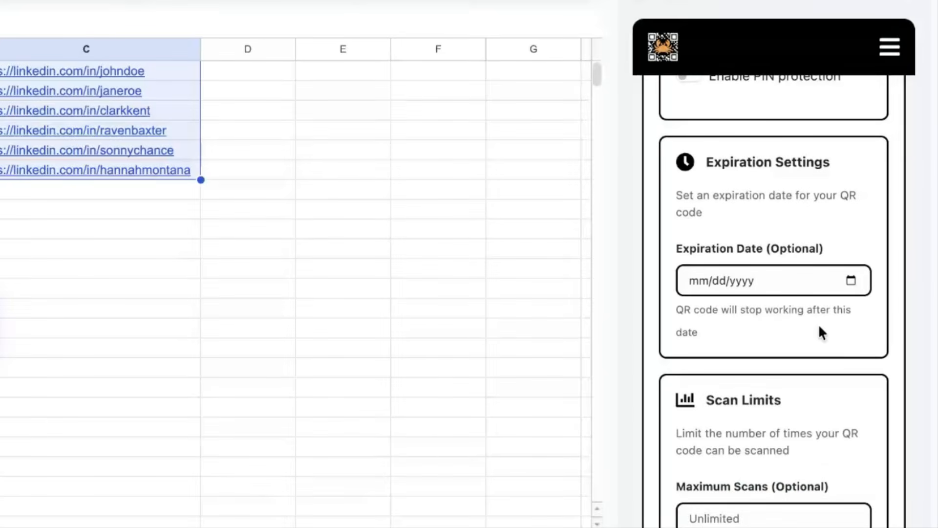
scroll(819, 331, down, 3)
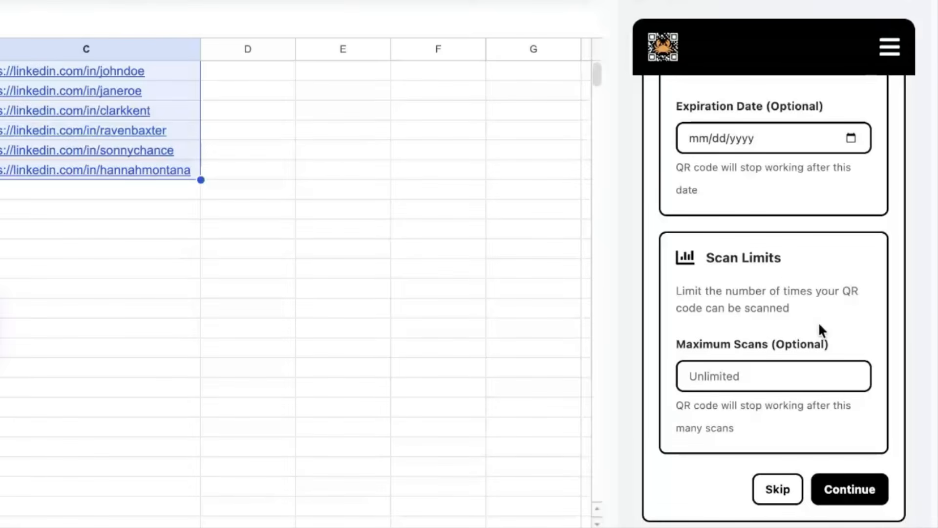
scroll(818, 321, up, 7)
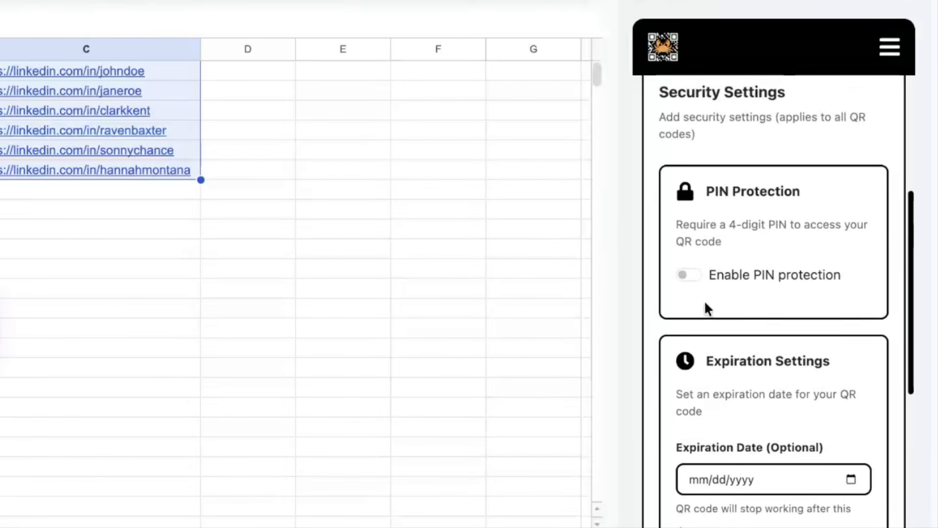
click(685, 276)
click(776, 348)
scroll(776, 348, down, 4)
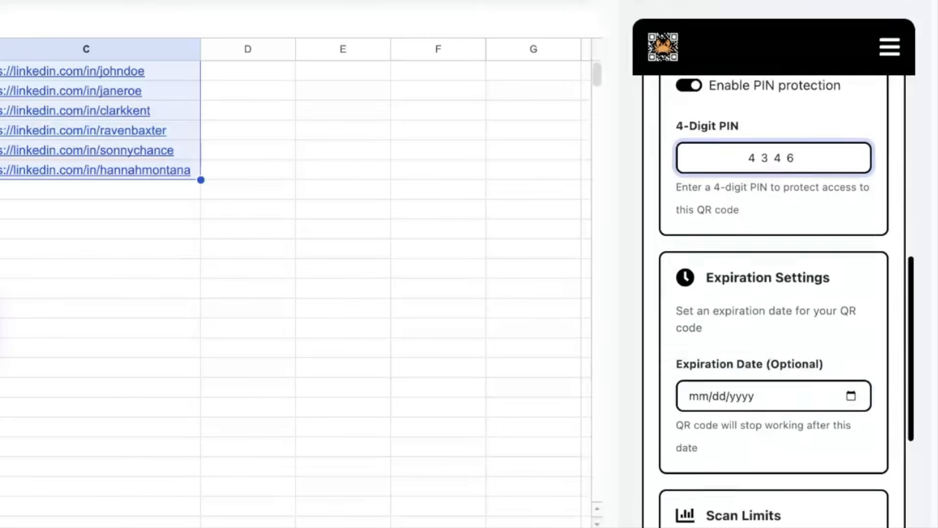
Step: Set the expiration date to 05/20/2026 and the maximum scans to 4, then continue
click(851, 389)
click(776, 270)
scroll(741, 417, down, 3)
click(734, 484)
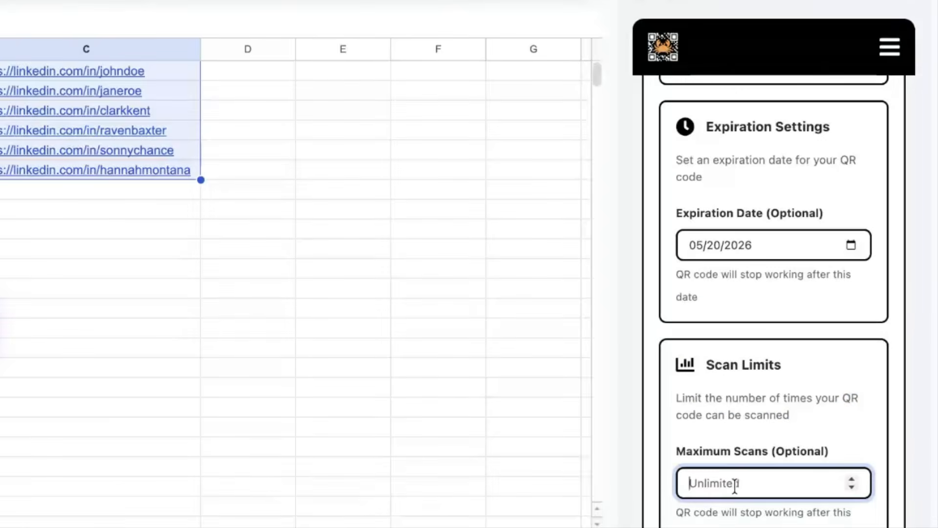
text(4)
scroll(735, 483, down, 3)
click(833, 489)
Step: Choose the Work 2026 style for the bulk QR codes and continue
scroll(799, 351, down, 4)
scroll(800, 359, up, 1)
scroll(800, 359, down, 2)
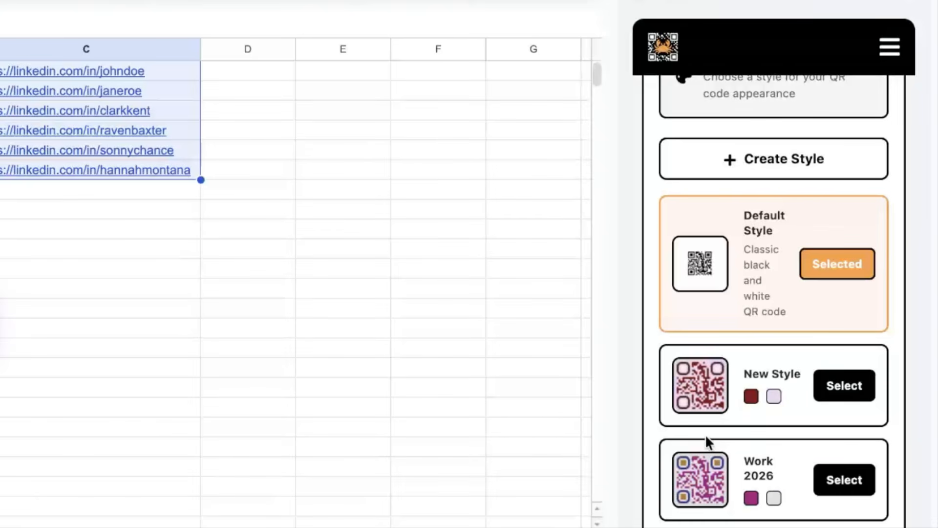
click(834, 480)
scroll(831, 484, down, 2)
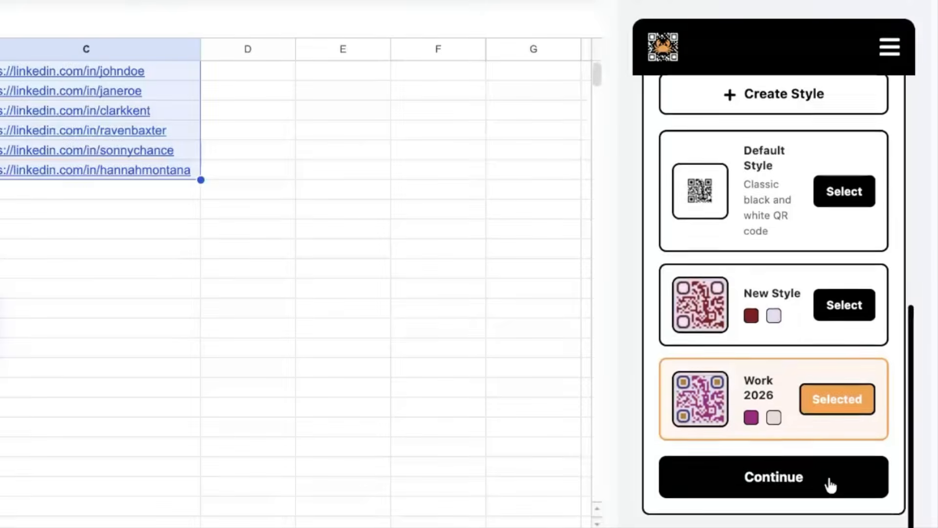
click(770, 477)
Step: Put the QR codes in the Important docs folder and create them
scroll(784, 398, down, 2)
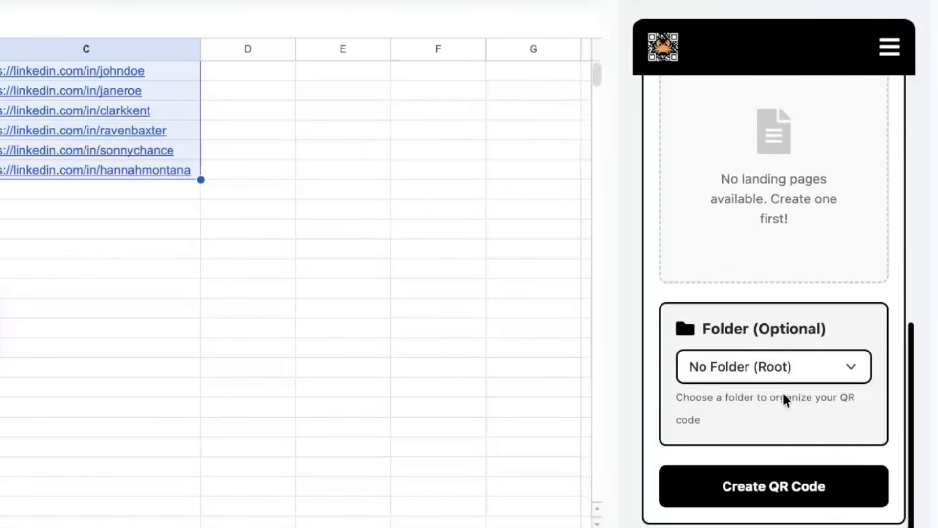
click(788, 366)
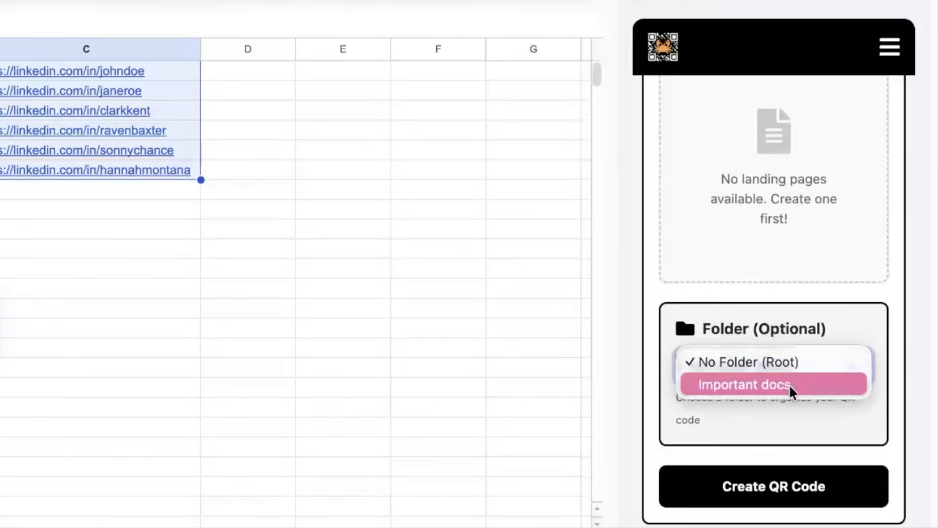
click(790, 384)
scroll(789, 440, up, 7)
scroll(789, 454, down, 4)
scroll(789, 455, up, 5)
scroll(788, 455, down, 8)
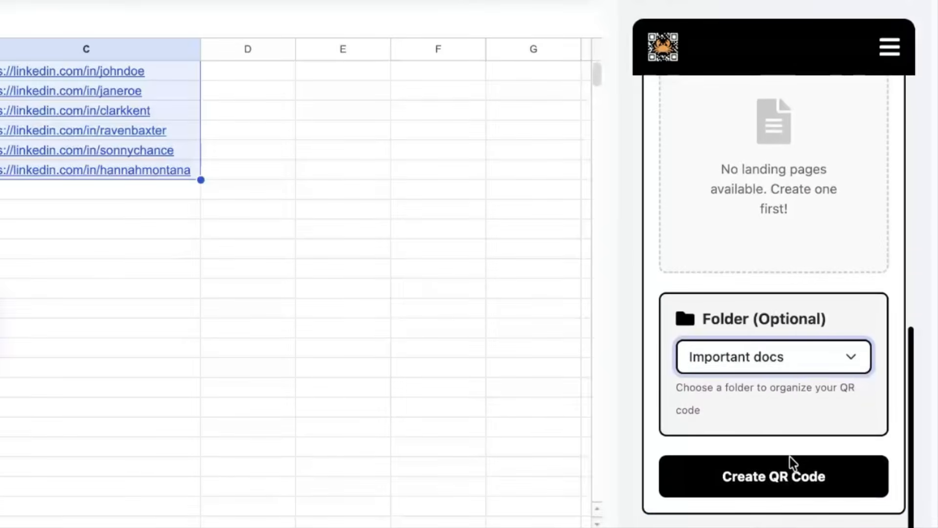
click(788, 485)
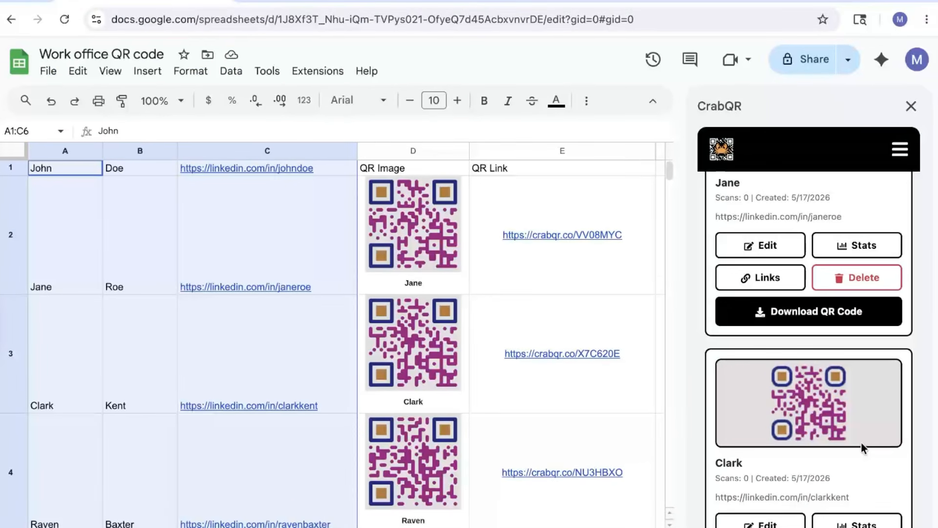
Step: Review the generated QR images and short links in the sheet and the add-on's list
scroll(350, 249, down, 1)
scroll(280, 253, down, 5)
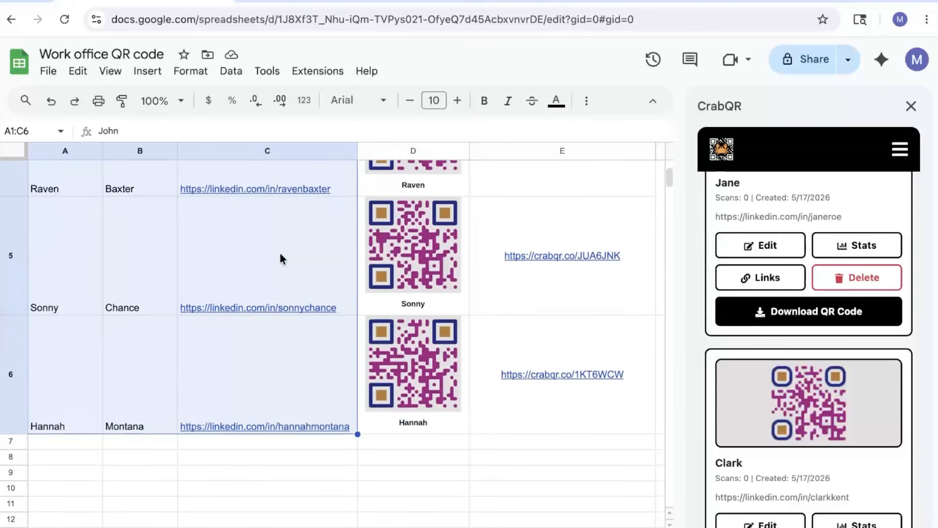
scroll(279, 253, up, 1)
scroll(806, 436, down, 5)
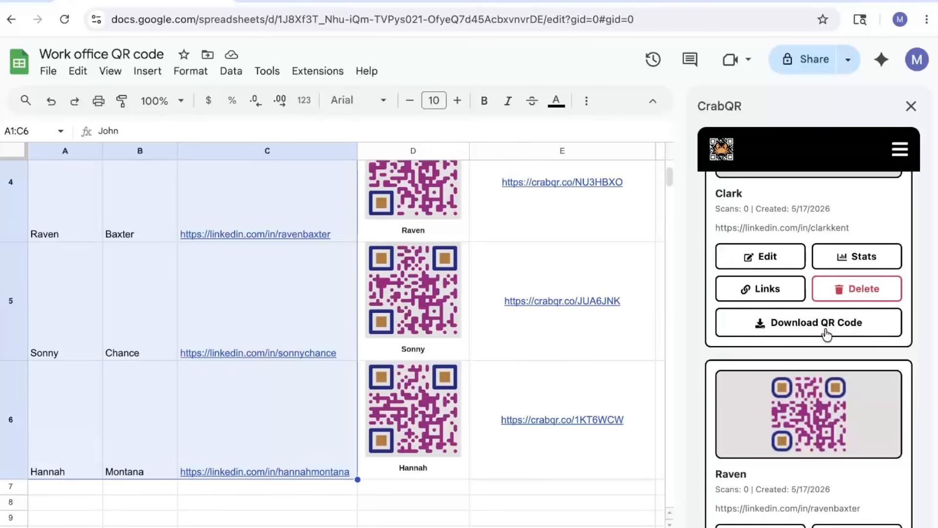
scroll(826, 334, up, 2)
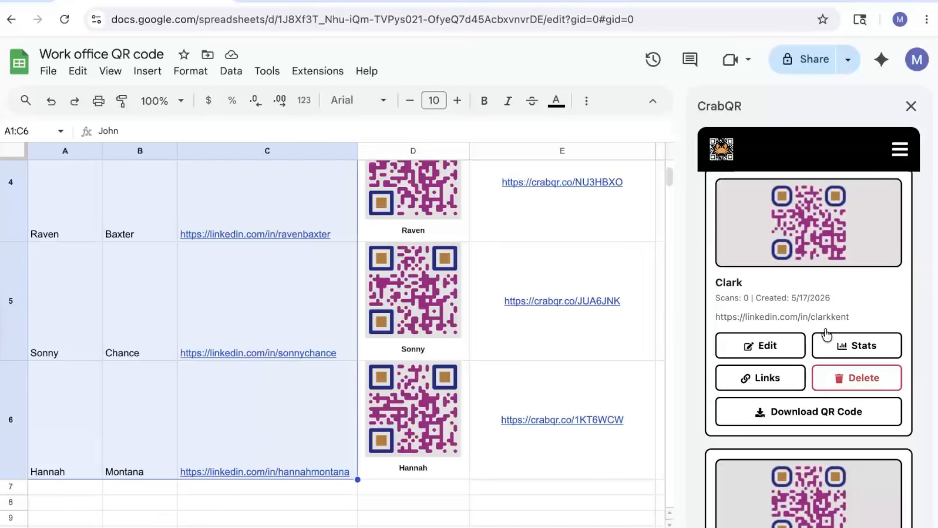
scroll(826, 334, up, 2)
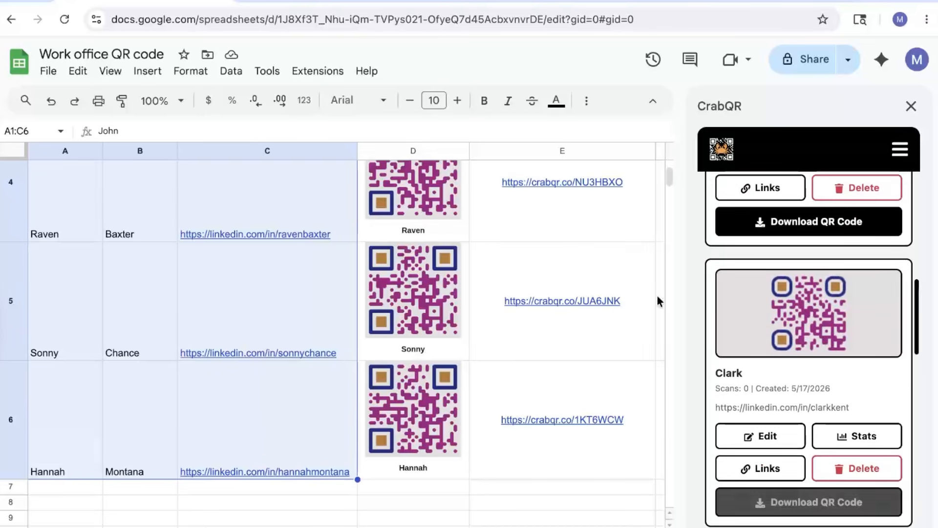
scroll(506, 253, up, 2)
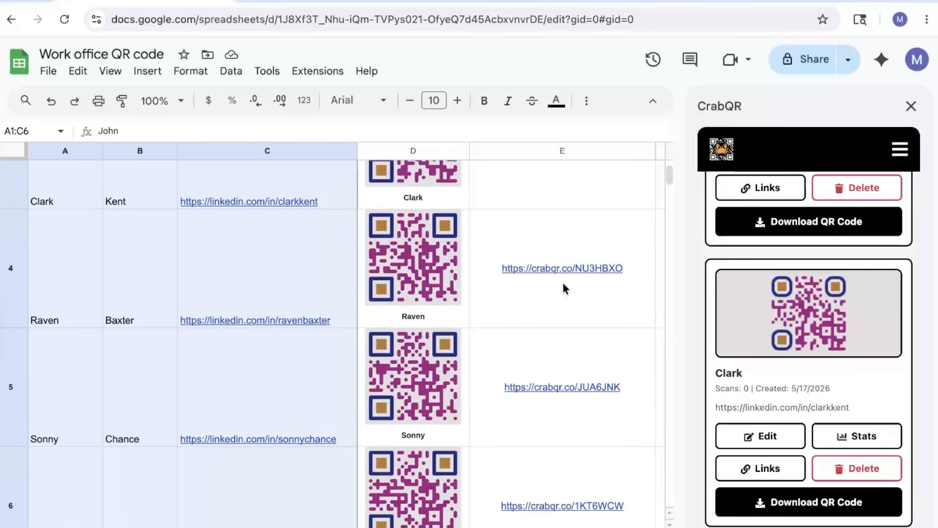
mouse_move(563, 288)
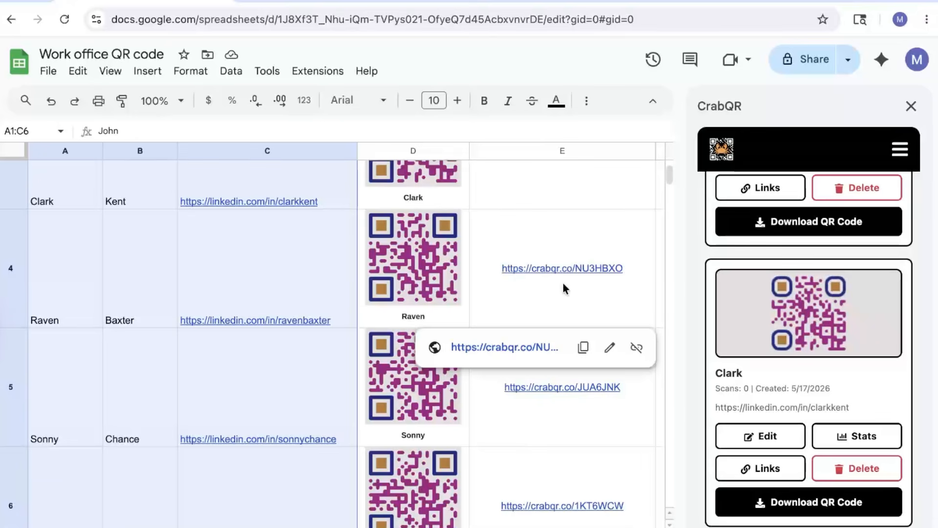